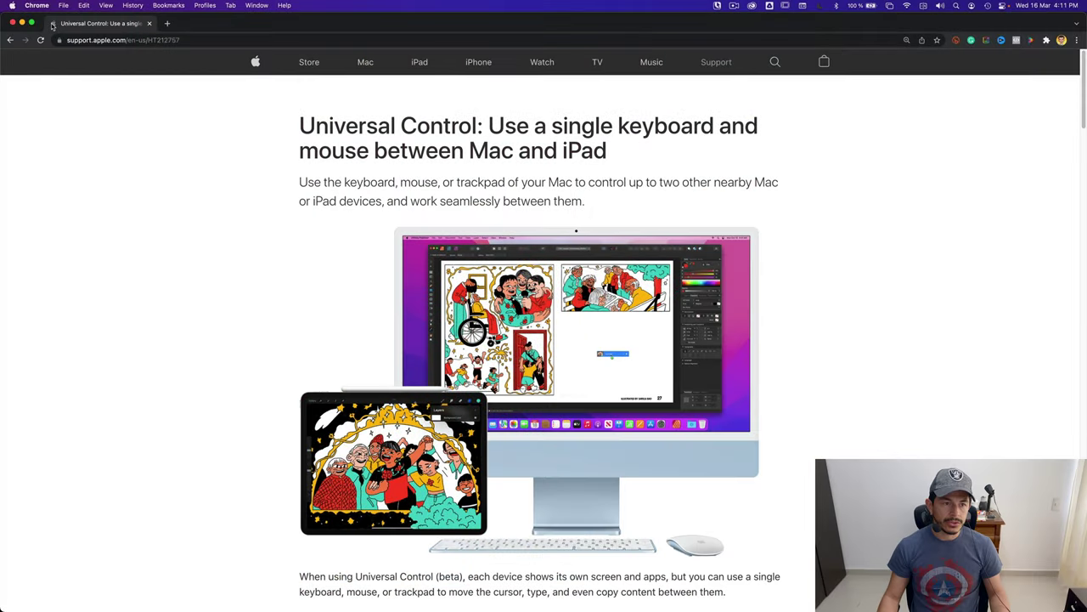
- Turn on all three Universal Control checkboxes in Displays, then close System Preferences
{"action": "left_click", "coordinate": [12, 6]}
{"action": "left_click", "coordinate": [29, 37]}
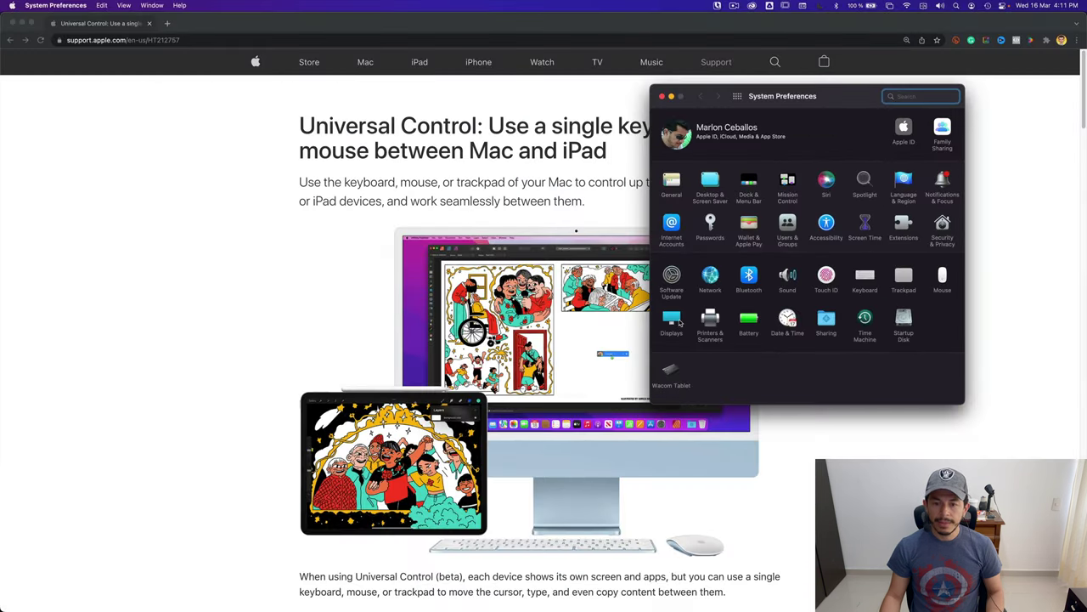
{"action": "left_click", "coordinate": [679, 323]}
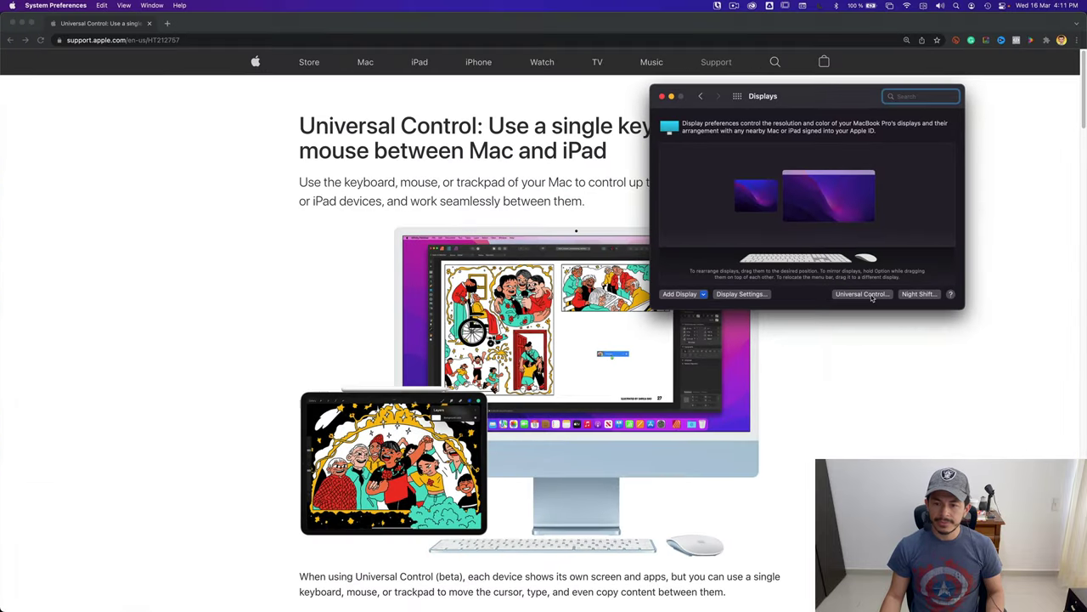
{"action": "left_click", "coordinate": [788, 281]}
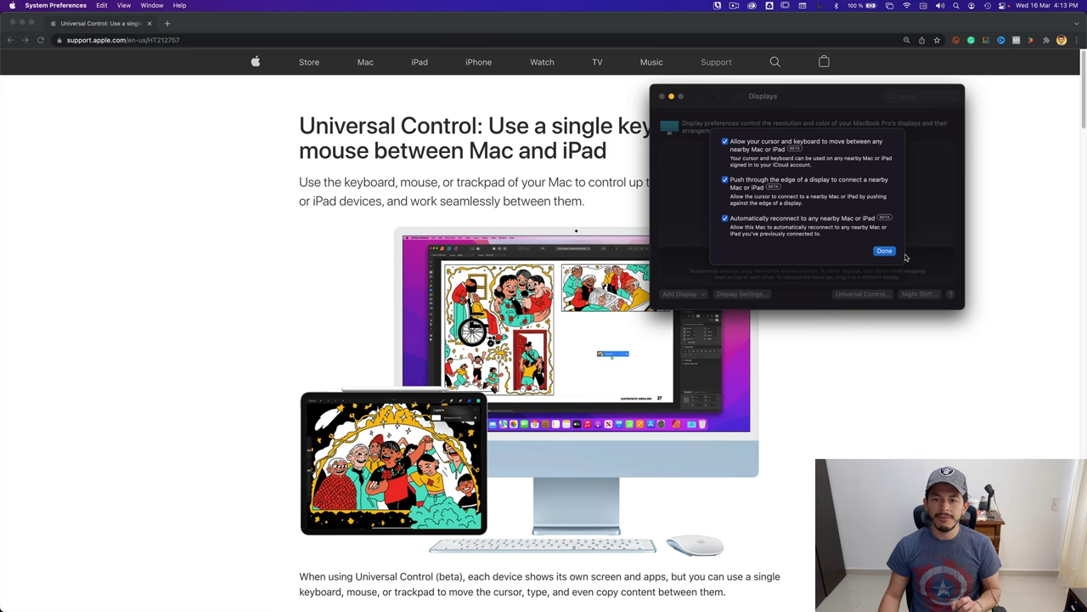
{"action": "left_click", "coordinate": [885, 251]}
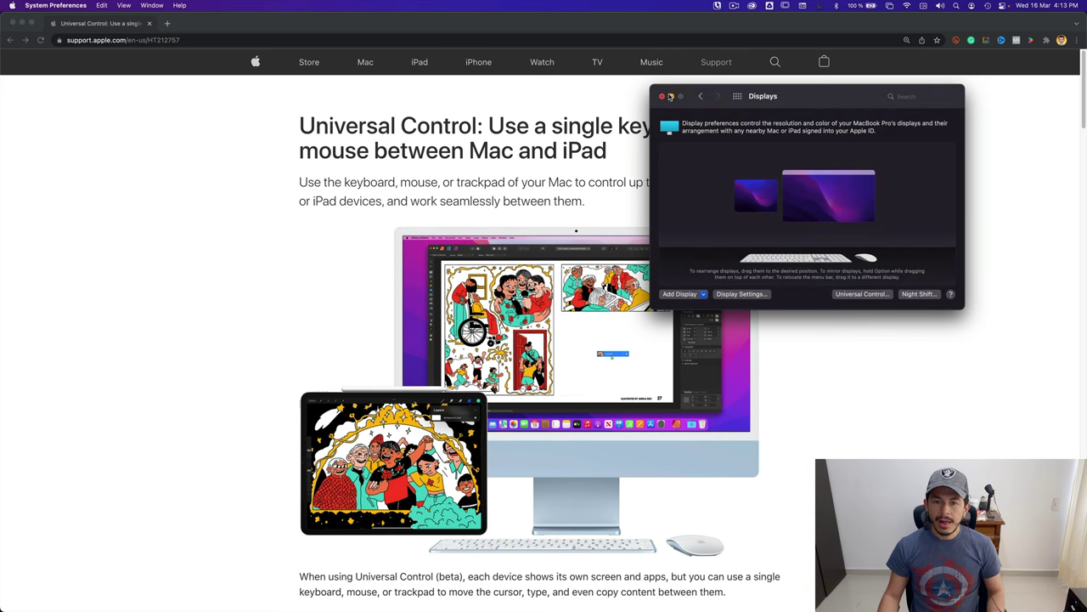
{"action": "left_click", "coordinate": [663, 96]}
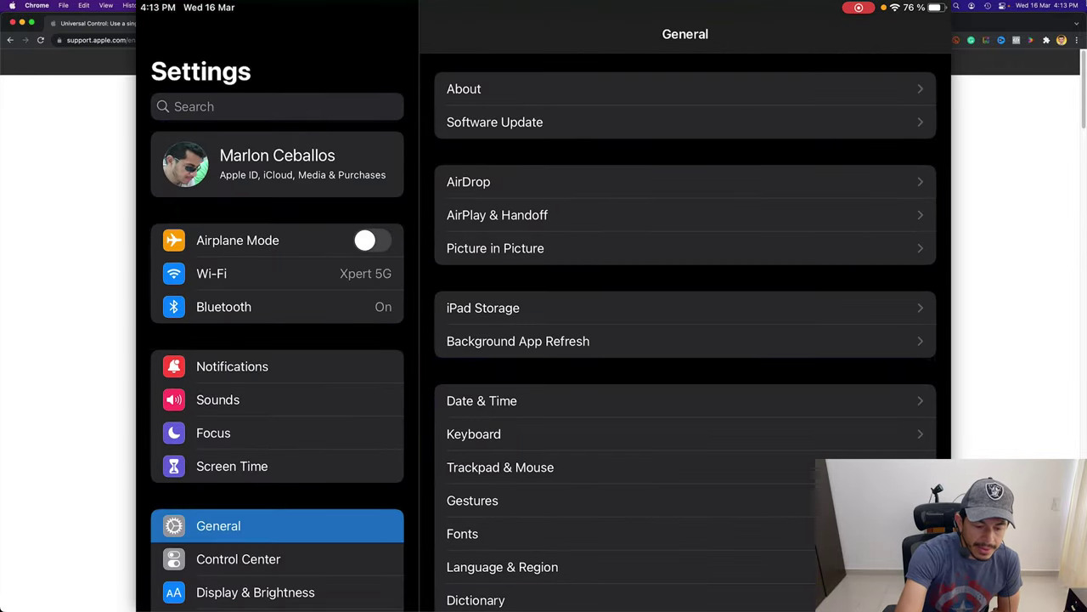
- Confirm Handoff and Cursor and Keyboard (Beta) are on in AirPlay & Handoff, then go Home
{"action": "left_click", "coordinate": [497, 215]}
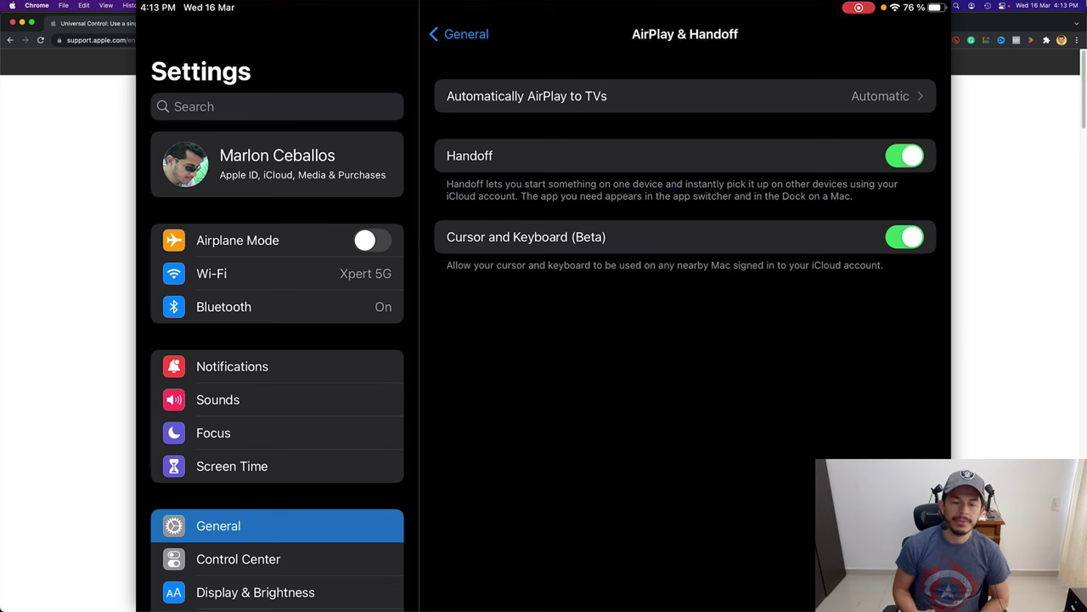
{"action": "key", "text": "super+h"}
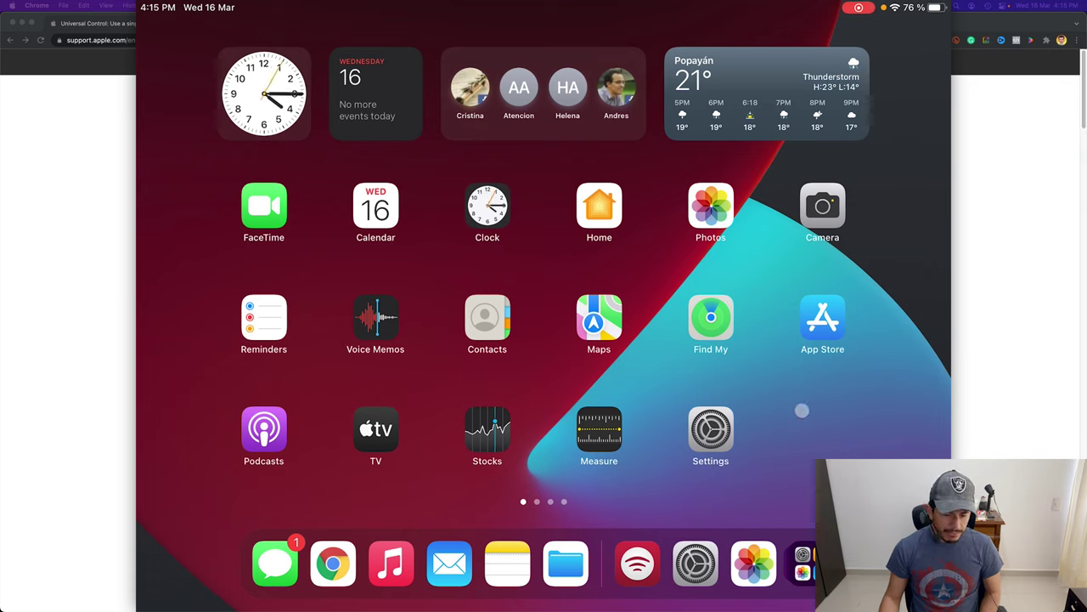
- Search the xpert.co course catalogue for 'Photoshop' in iPad Safari
{"action": "scroll", "coordinate": [901, 429], "scroll_direction": "right", "scroll_amount": 5}
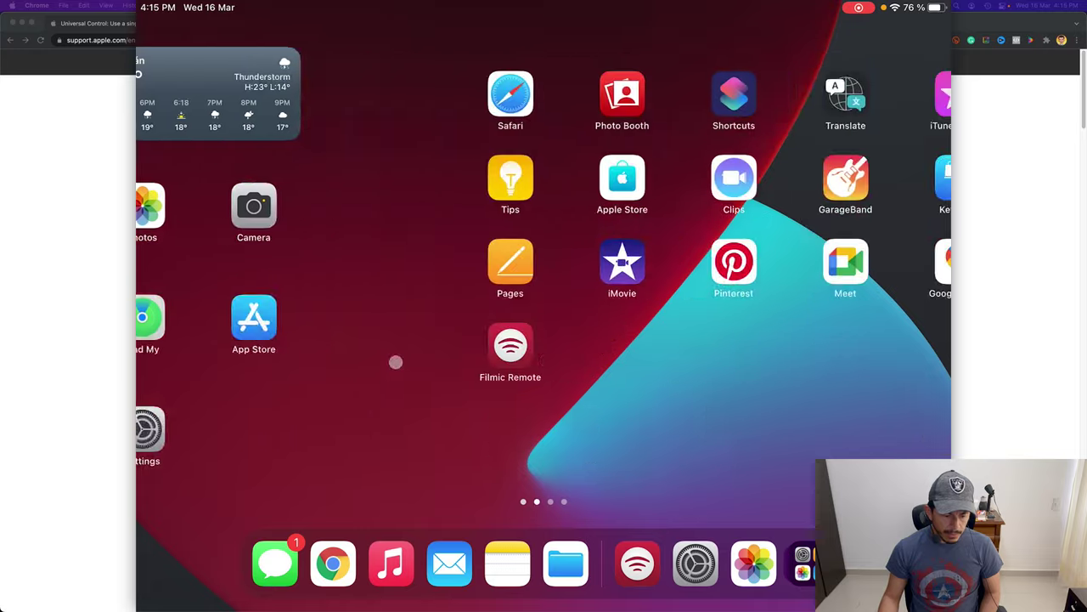
{"action": "left_click", "coordinate": [263, 93]}
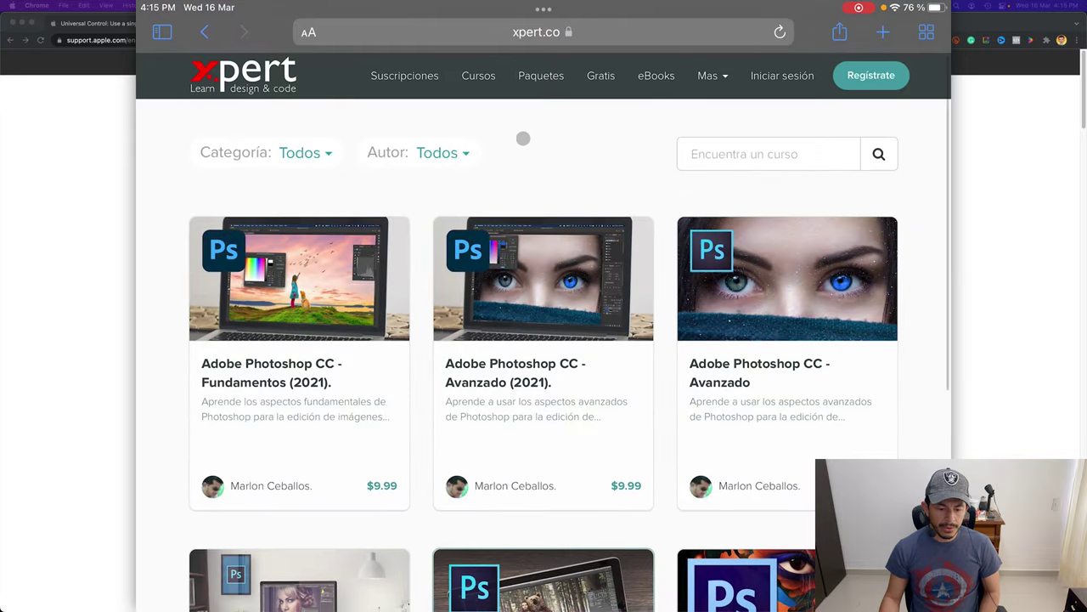
{"action": "left_click", "coordinate": [722, 153]}
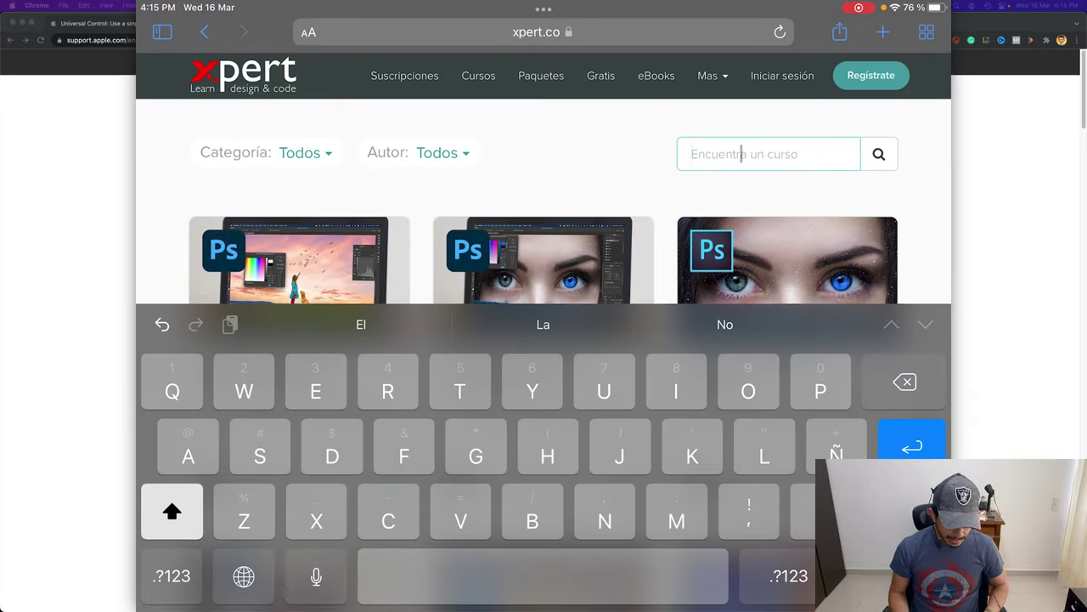
{"action": "type", "text": "Photoshop"}
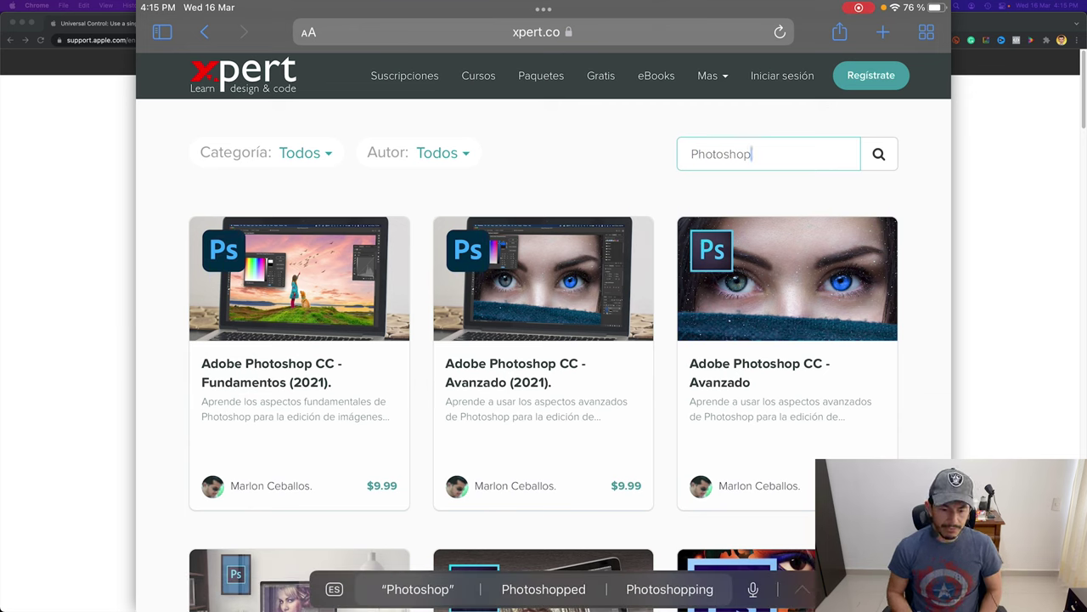
{"action": "key", "text": "Return"}
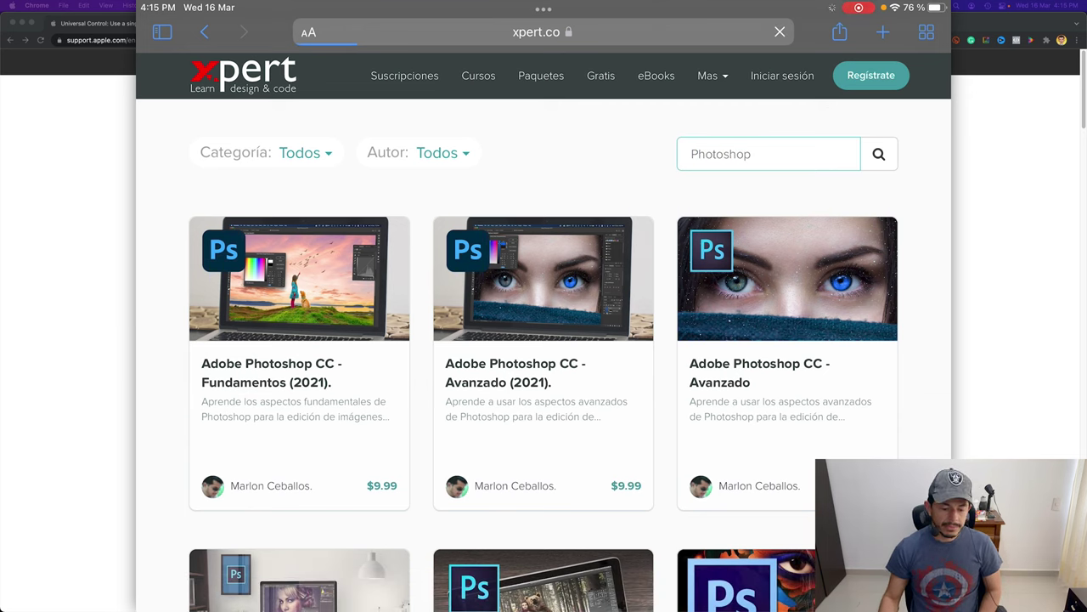
- Clear the Photoshop search and bring up the iPad's overview of open apps
{"action": "left_click", "coordinate": [717, 168]}
{"action": "key", "text": "BackSpace"}
{"action": "key", "text": "BackSpace"}
{"action": "key", "text": "BackSpace"}
{"action": "key", "text": "BackSpace"}
{"action": "key", "text": "BackSpace"}
{"action": "key", "text": "BackSpace"}
{"action": "key", "text": "BackSpace"}
{"action": "key", "text": "BackSpace"}
{"action": "key", "text": "BackSpace"}
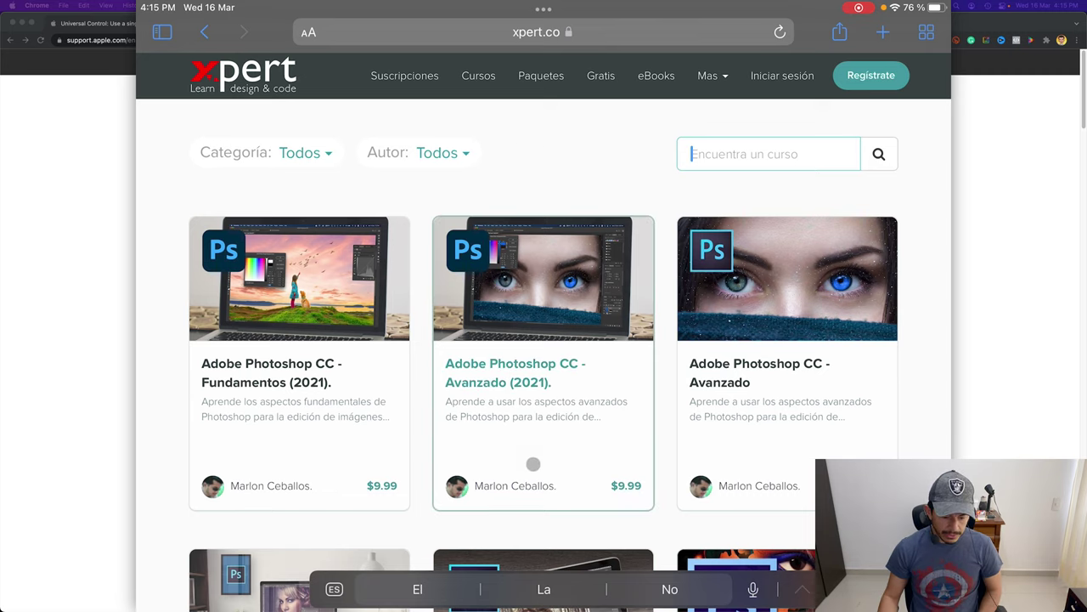
{"action": "mouse_move", "coordinate": [510, 610]}
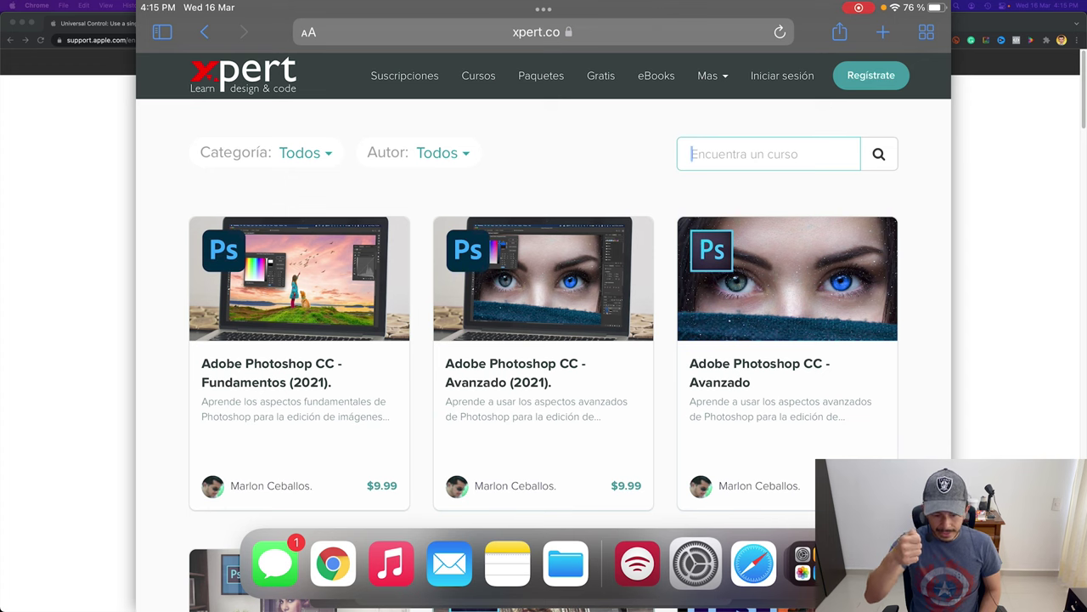
{"action": "mouse_move", "coordinate": [614, 608]}
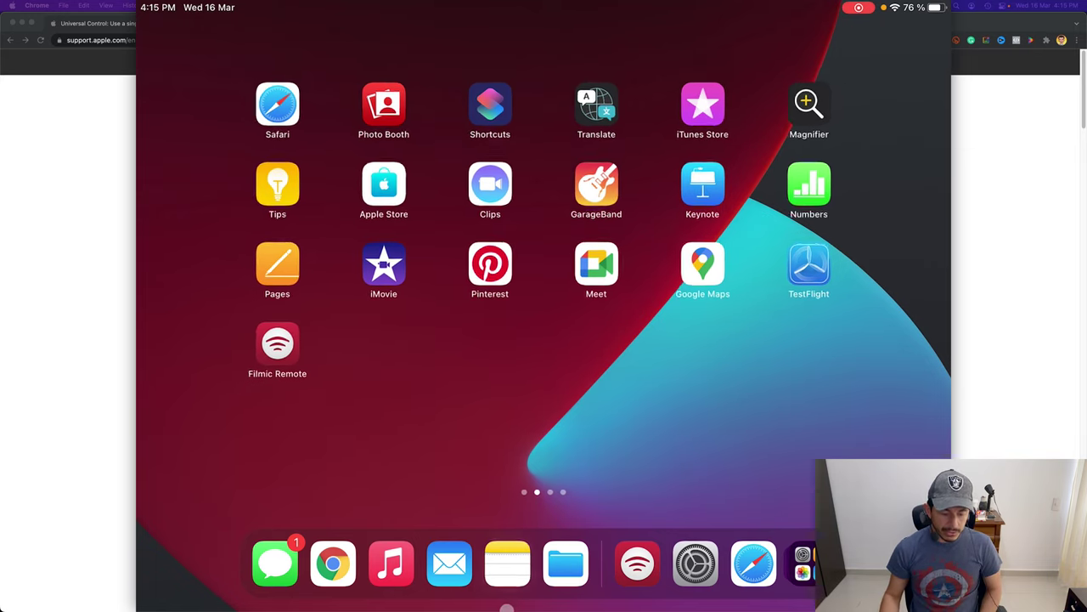
{"action": "mouse_move", "coordinate": [476, 609]}
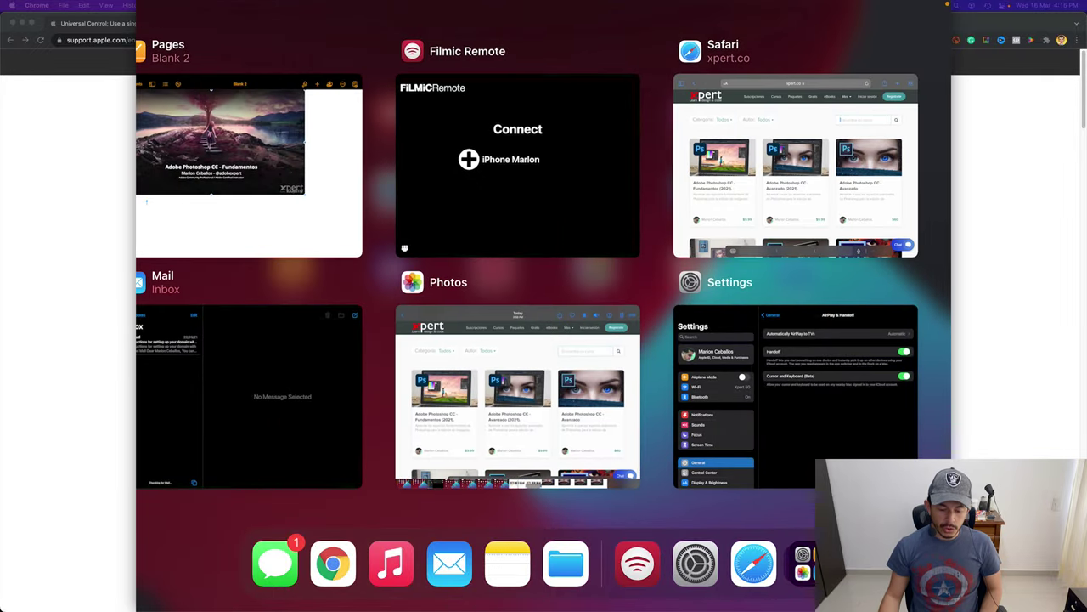
- Create a new Pages document, Blank 2, from the Blank template on the iPad
{"action": "key", "text": "super+h"}
{"action": "scroll", "coordinate": [790, 432], "scroll_direction": "left", "scroll_amount": 3}
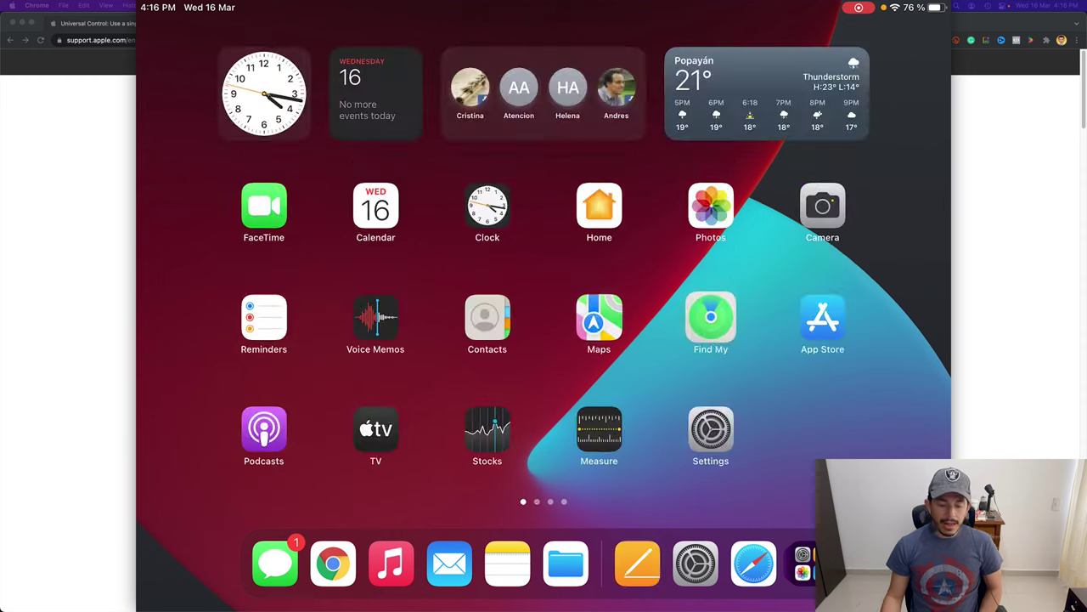
{"action": "left_click_drag", "start_coordinate": [785, 381], "coordinate": [389, 359]}
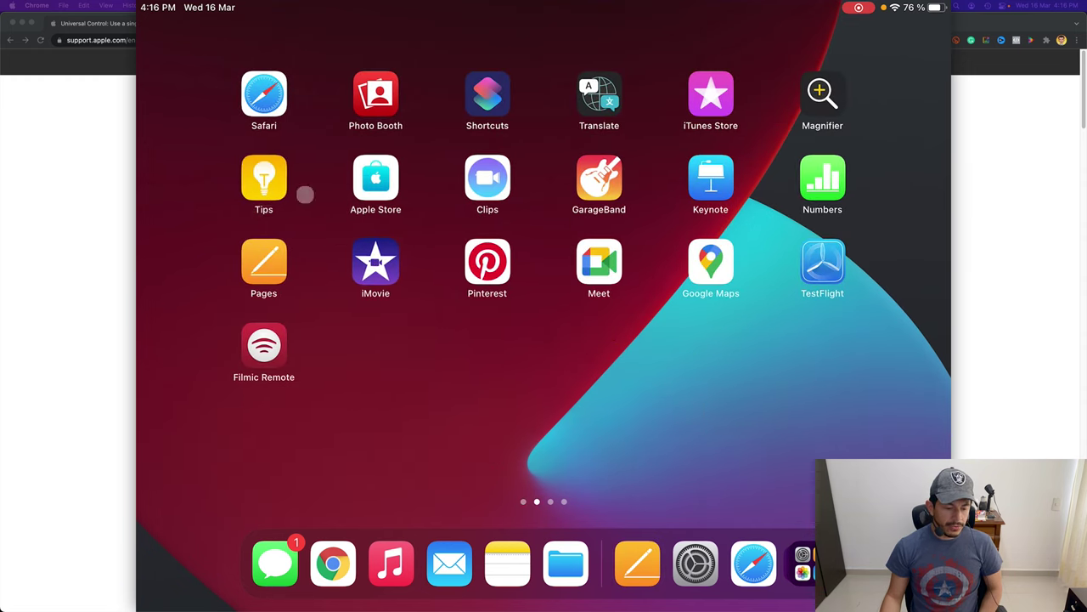
{"action": "left_click", "coordinate": [264, 262]}
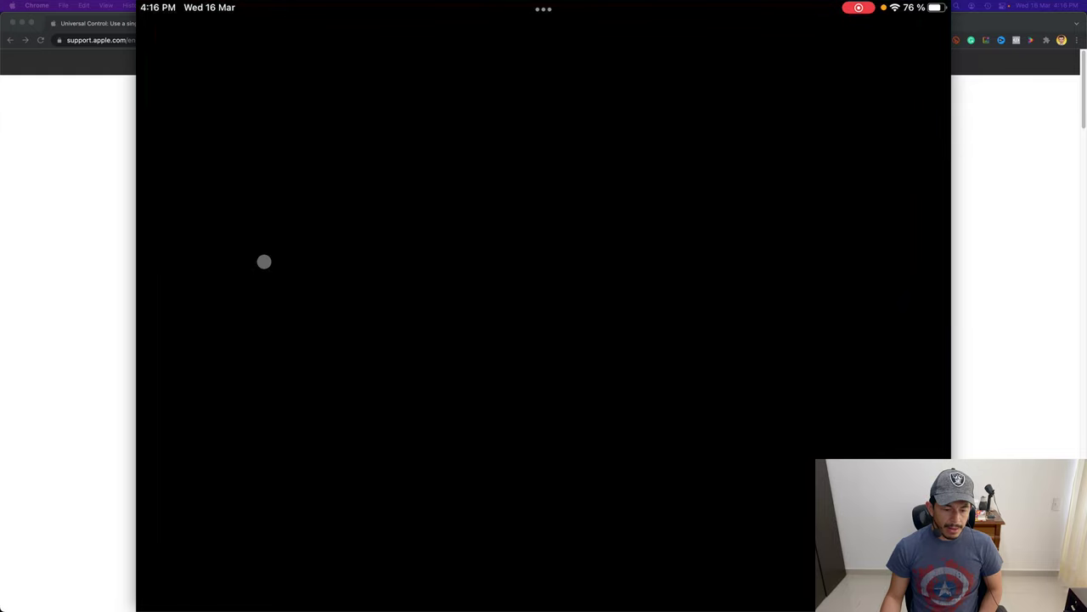
{"action": "left_click", "coordinate": [830, 34]}
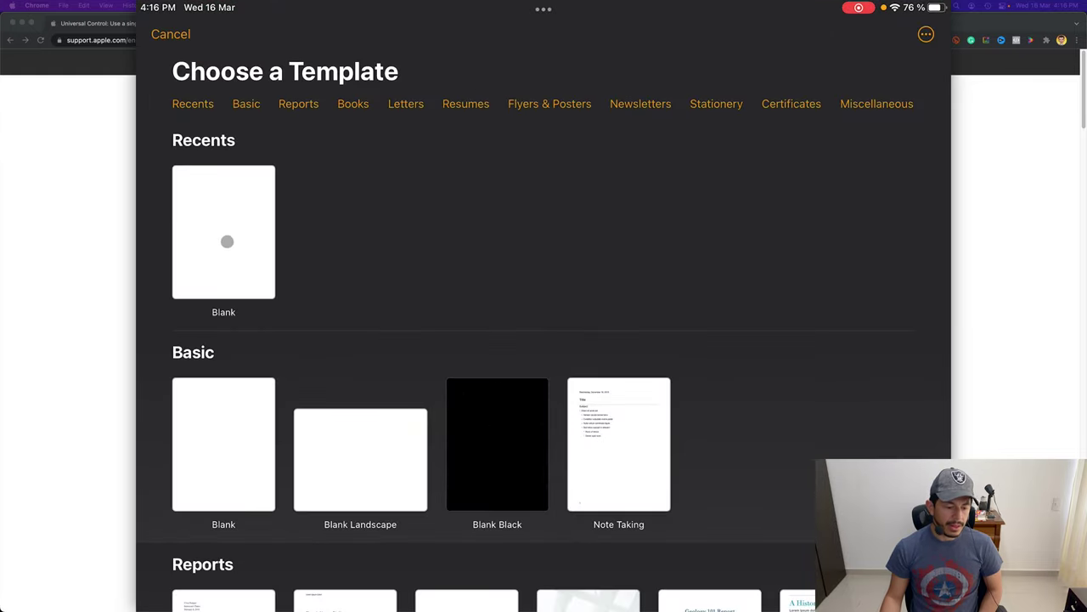
{"action": "left_click", "coordinate": [227, 242]}
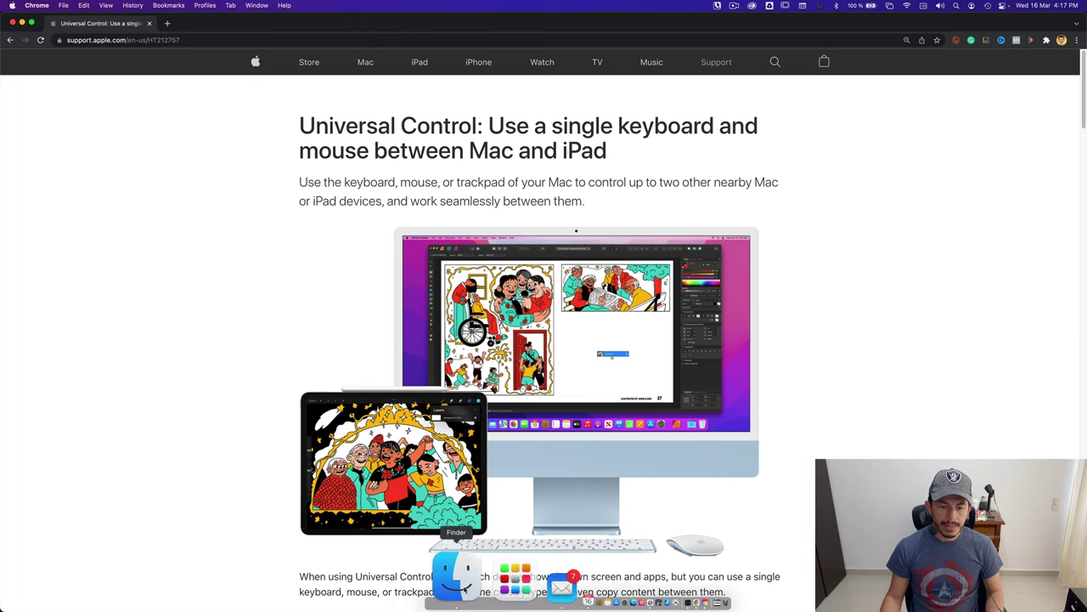
{"action": "left_click", "coordinate": [456, 584]}
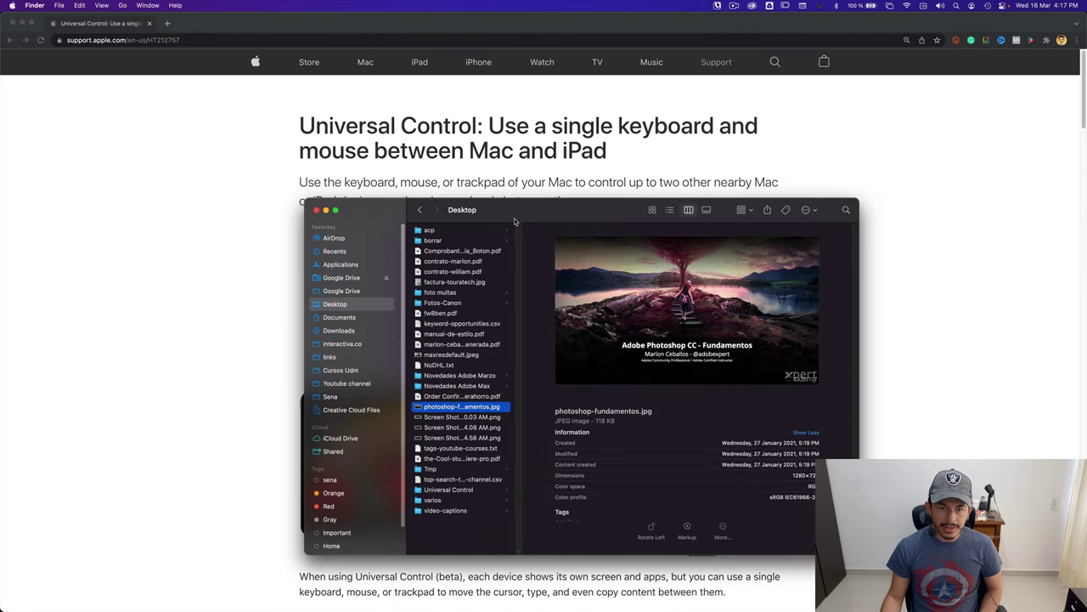
- Drag photoshop-fundamentos.jpg from the Mac's Desktop folder onto the iPad's Blank 2 Pages page
{"action": "left_click_drag", "start_coordinate": [514, 221], "coordinate": [711, 100]}
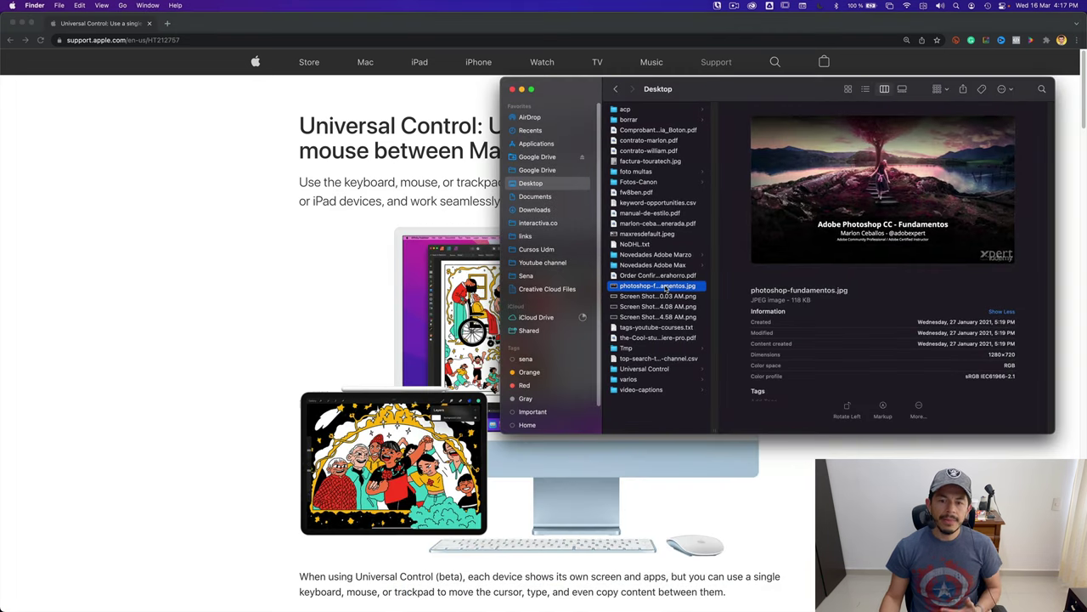
{"action": "left_click_drag", "start_coordinate": [667, 287], "coordinate": [2, 315]}
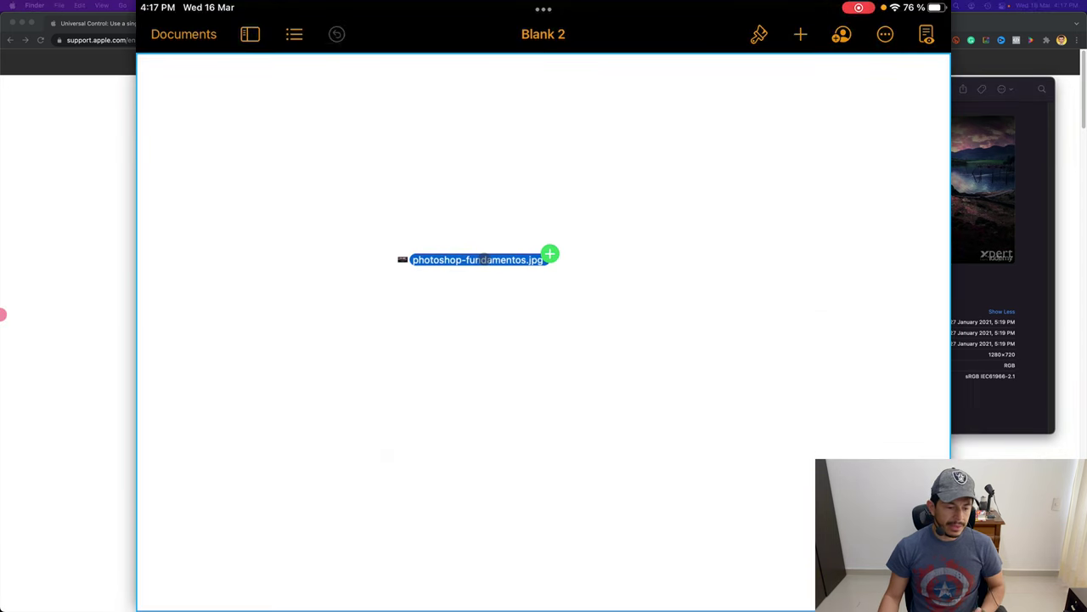
{"action": "left_click_drag", "start_coordinate": [484, 259], "coordinate": [359, 176]}
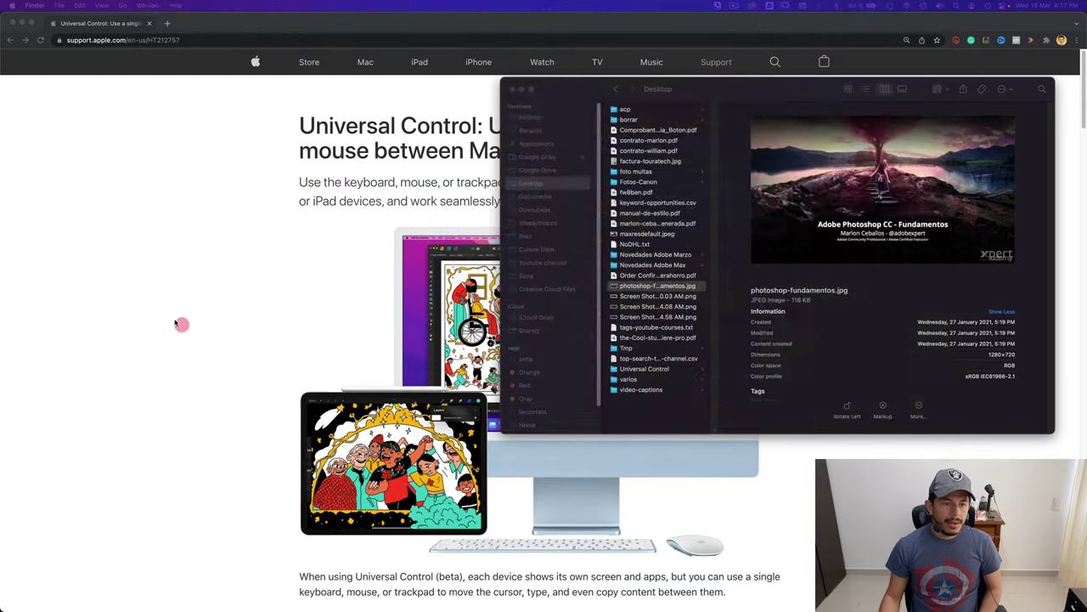
{"action": "left_click", "coordinate": [183, 323]}
- Arrange the iPad to the right of the MacBook display in System Preferences' Displays pane
{"action": "left_click", "coordinate": [13, 5]}
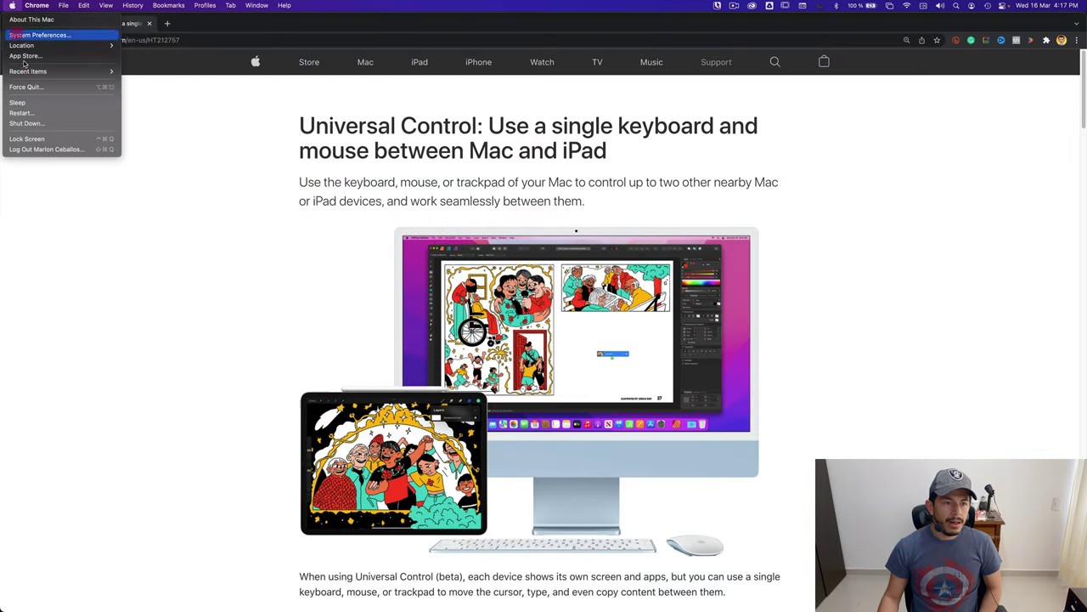
{"action": "left_click", "coordinate": [34, 35]}
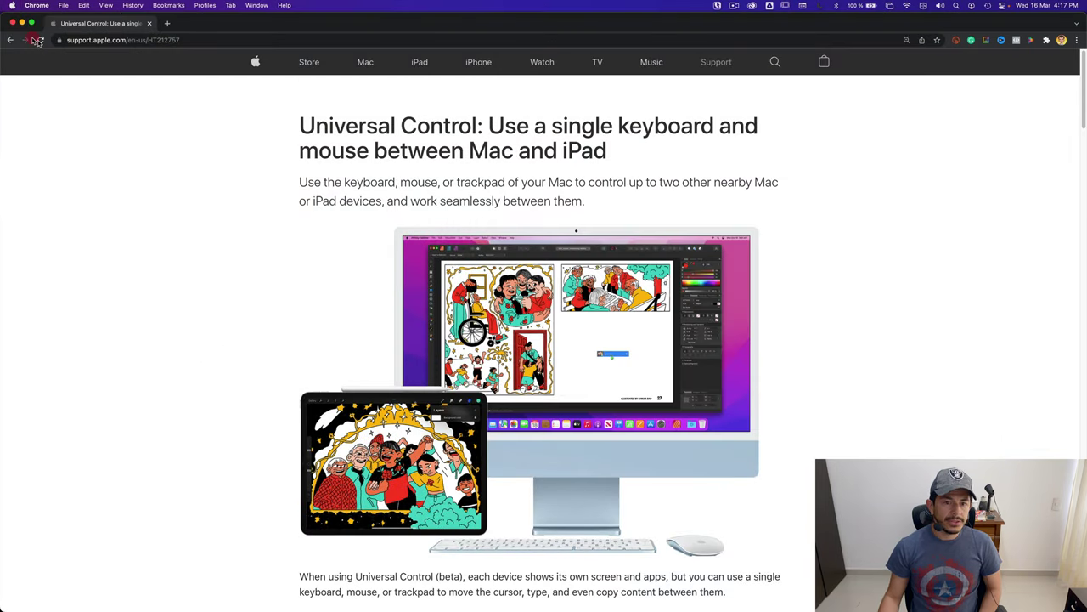
{"action": "left_click", "coordinate": [678, 314]}
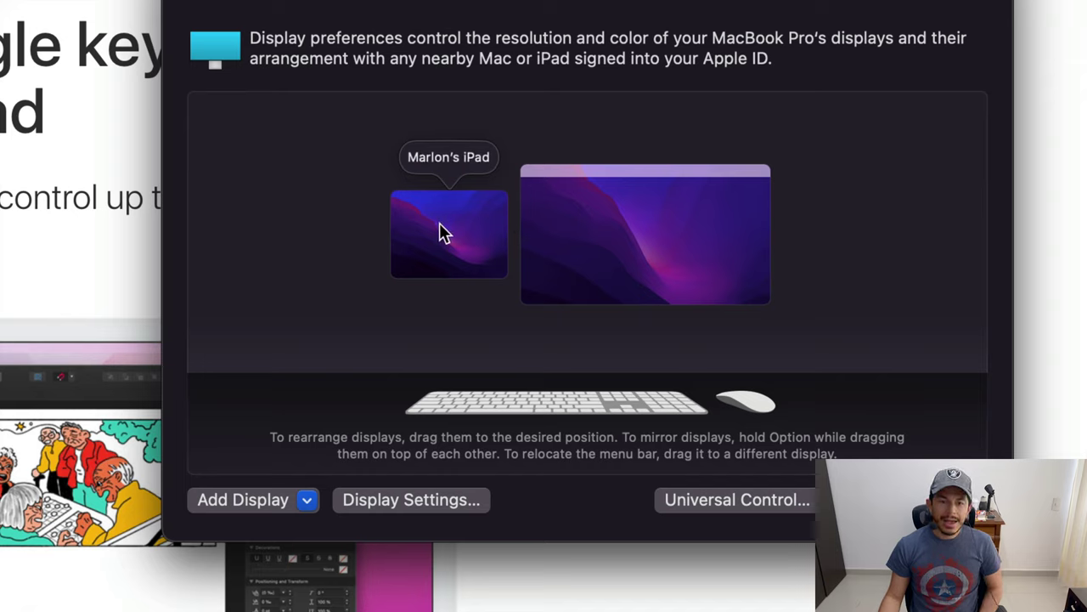
{"action": "left_click_drag", "start_coordinate": [411, 219], "coordinate": [738, 207]}
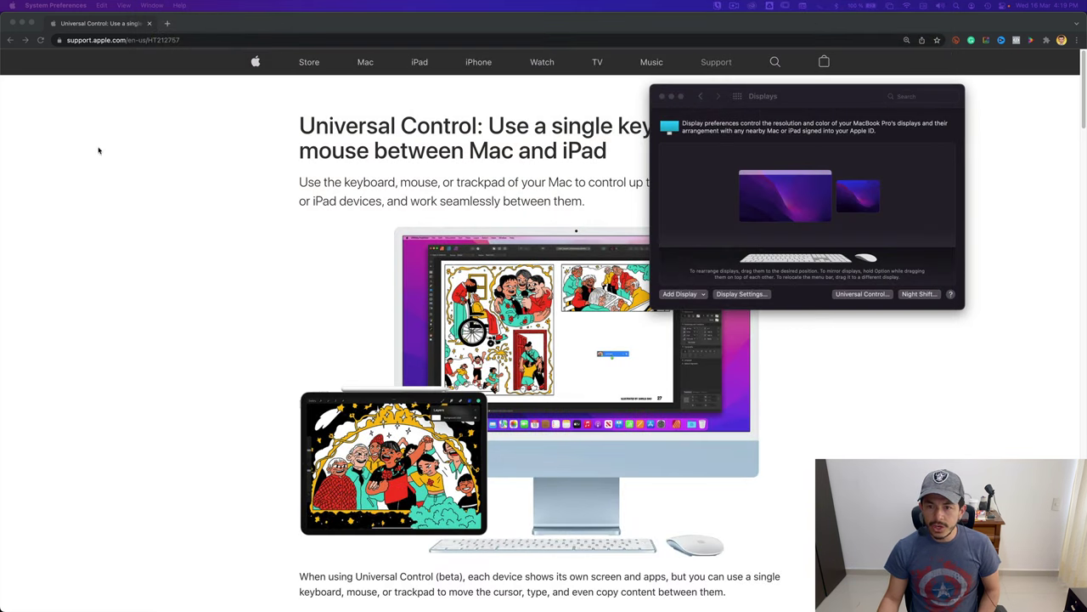
- Move the iPad thumbnail back to the left of the MacBook display and return to Chrome
{"action": "left_click_drag", "start_coordinate": [860, 196], "coordinate": [724, 196]}
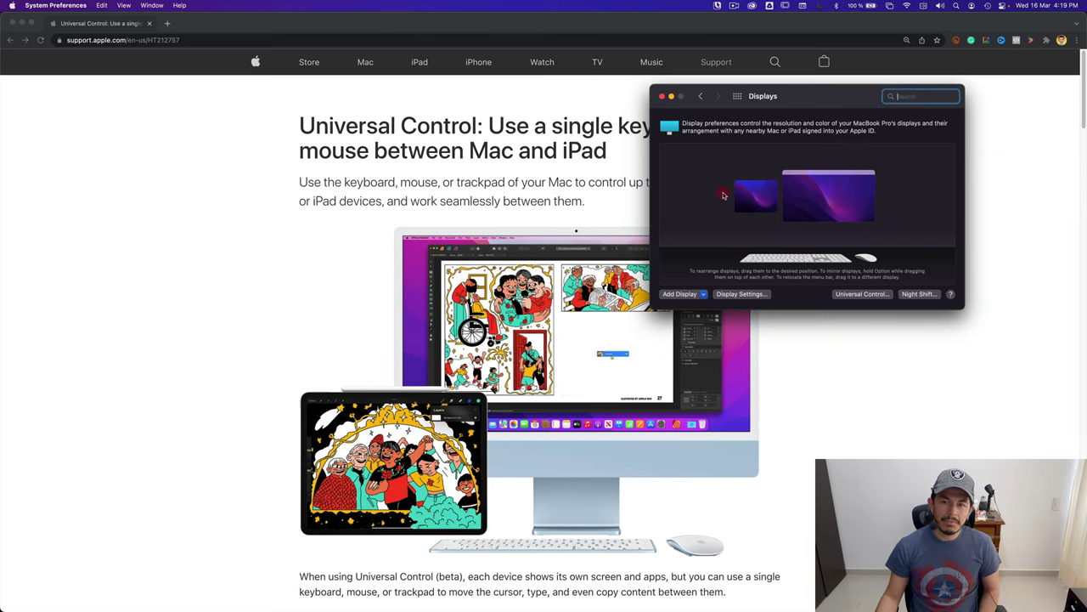
{"action": "left_click", "coordinate": [199, 284]}
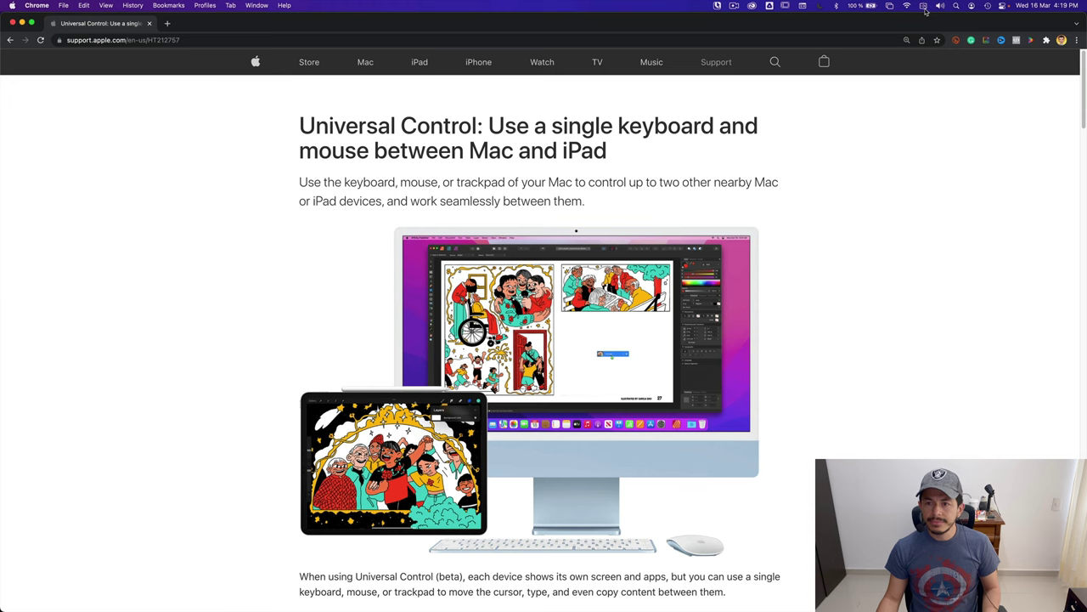
{"action": "left_click", "coordinate": [929, 20]}
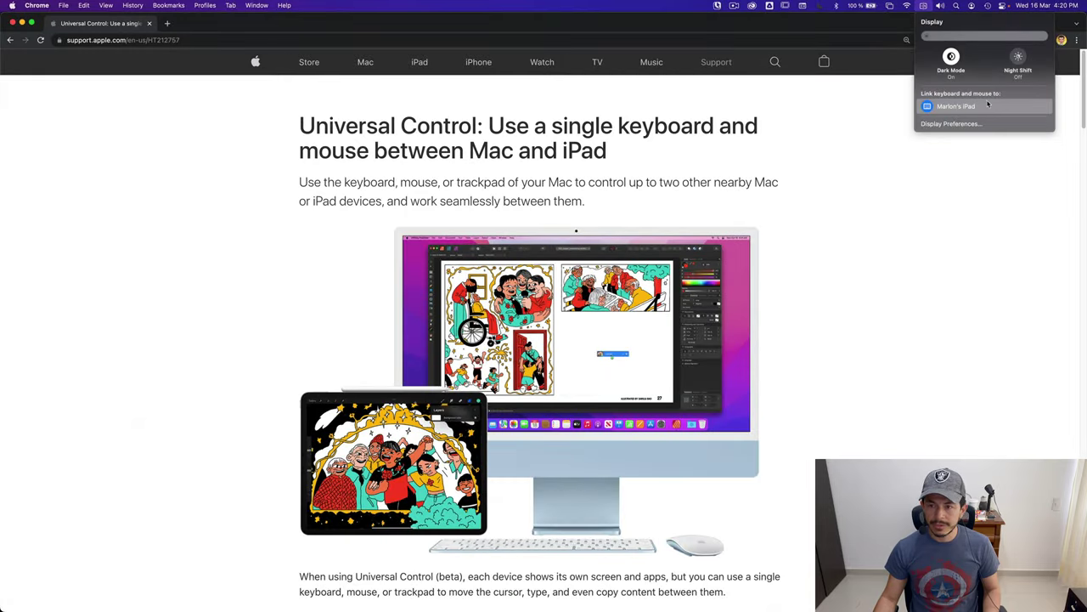
- Link the Mac's keyboard and mouse to the iPad from the menu-bar Display controls
{"action": "left_click", "coordinate": [988, 104]}
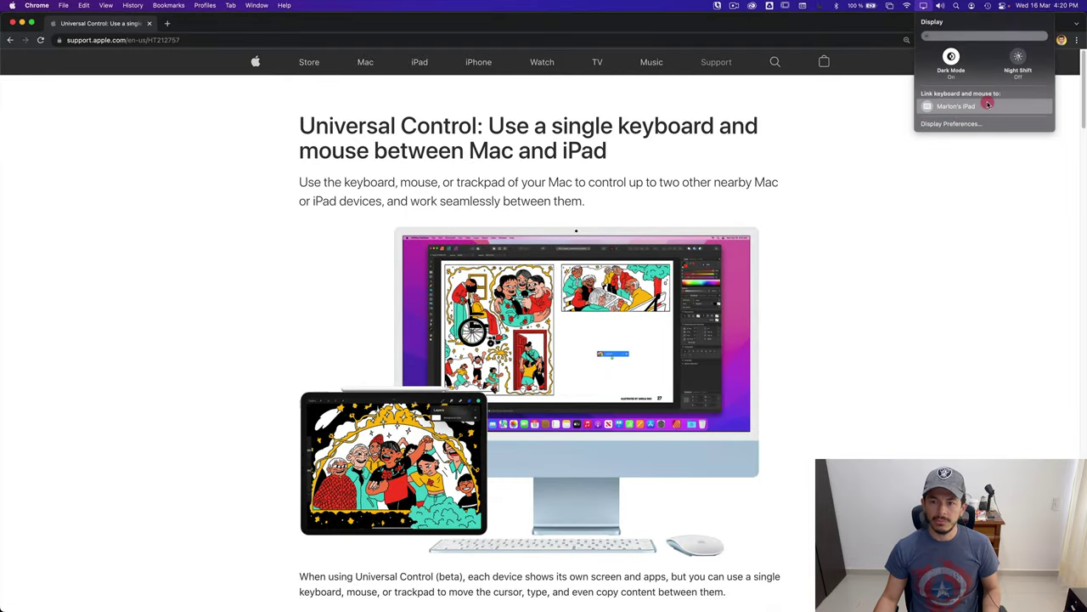
{"action": "left_click", "coordinate": [959, 226]}
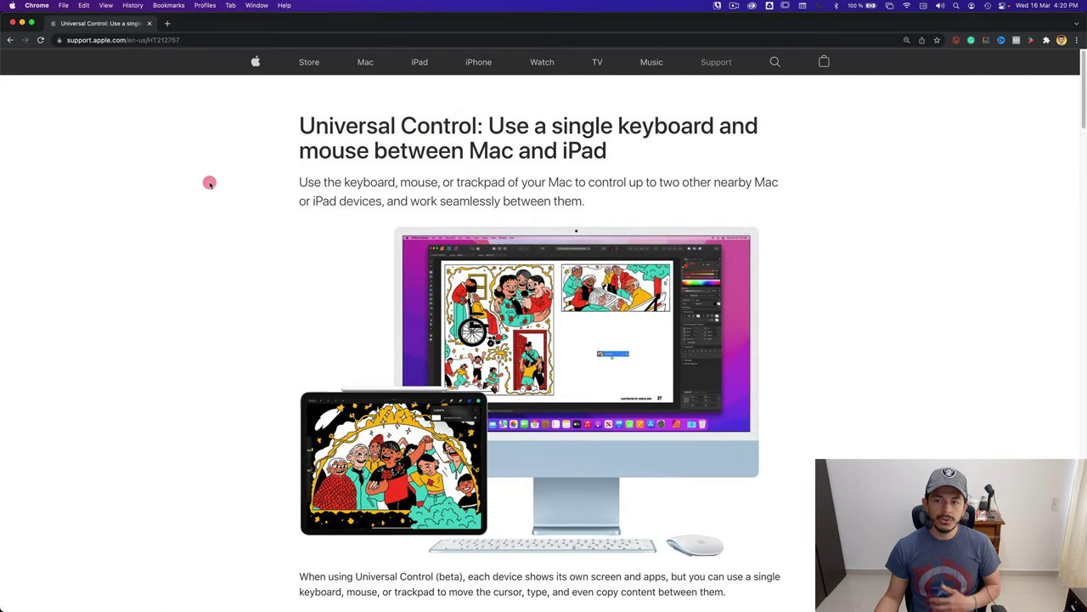
{"action": "left_click", "coordinate": [13, 5]}
- Uncheck the iPad under Link Keyboard and Mouse in the Displays Add Display menu
{"action": "left_click", "coordinate": [36, 35]}
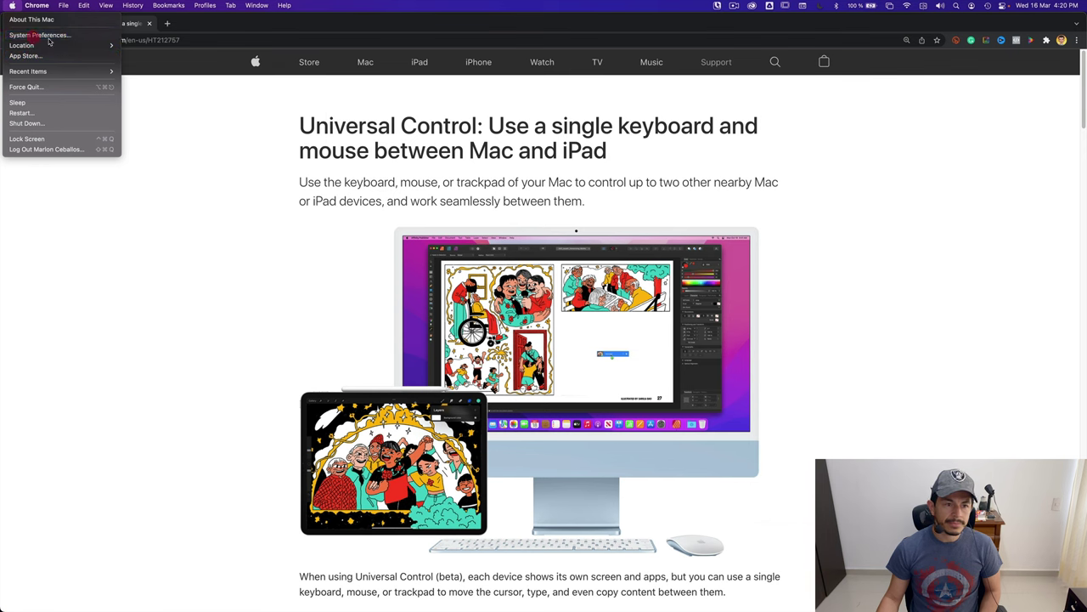
{"action": "left_click", "coordinate": [672, 319]}
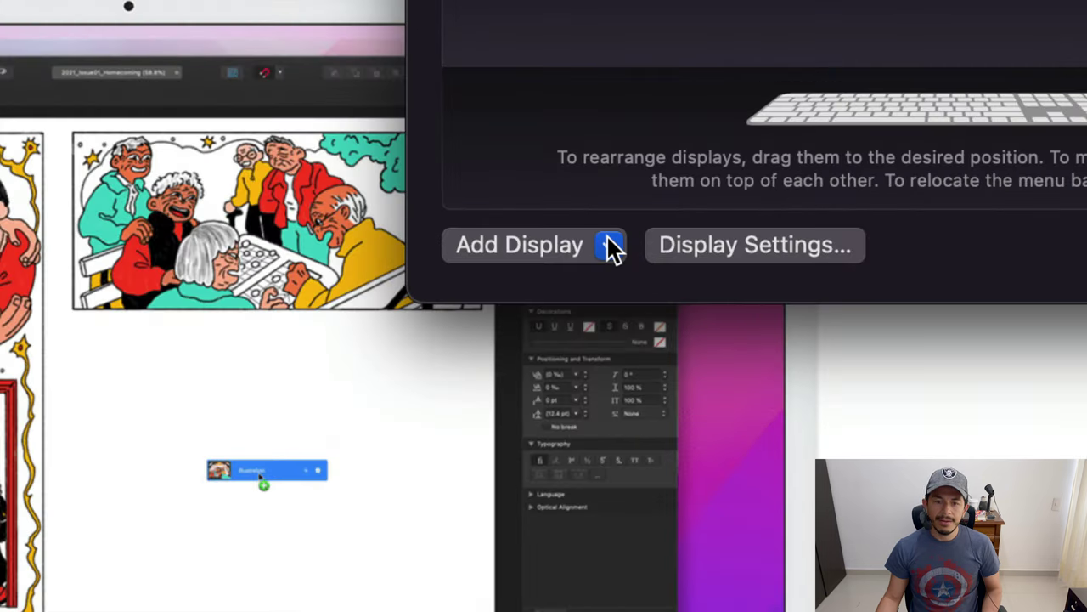
{"action": "left_click", "coordinate": [612, 246]}
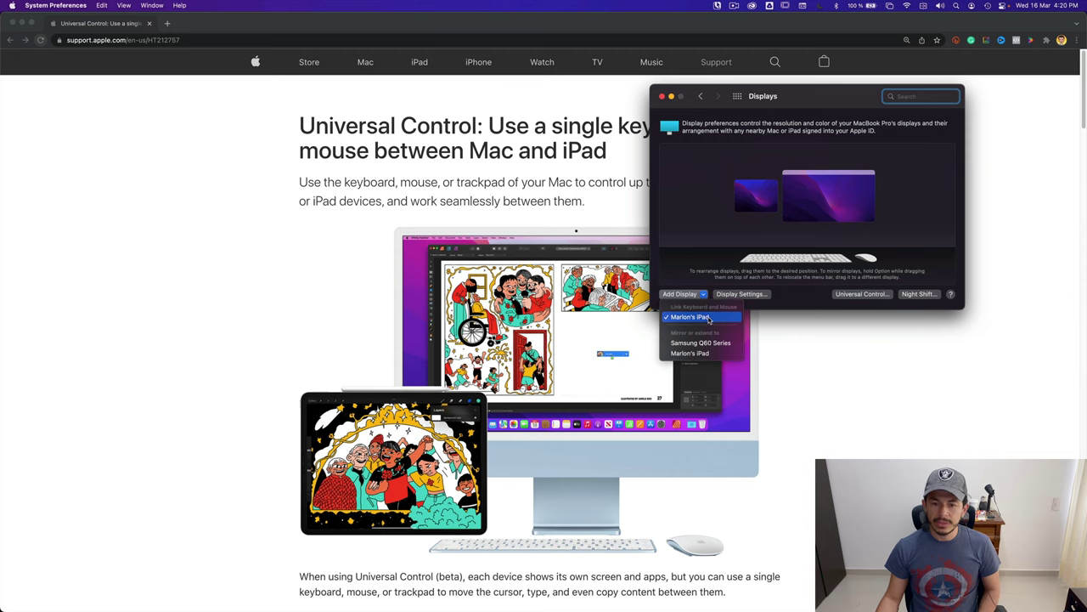
{"action": "left_click", "coordinate": [718, 318]}
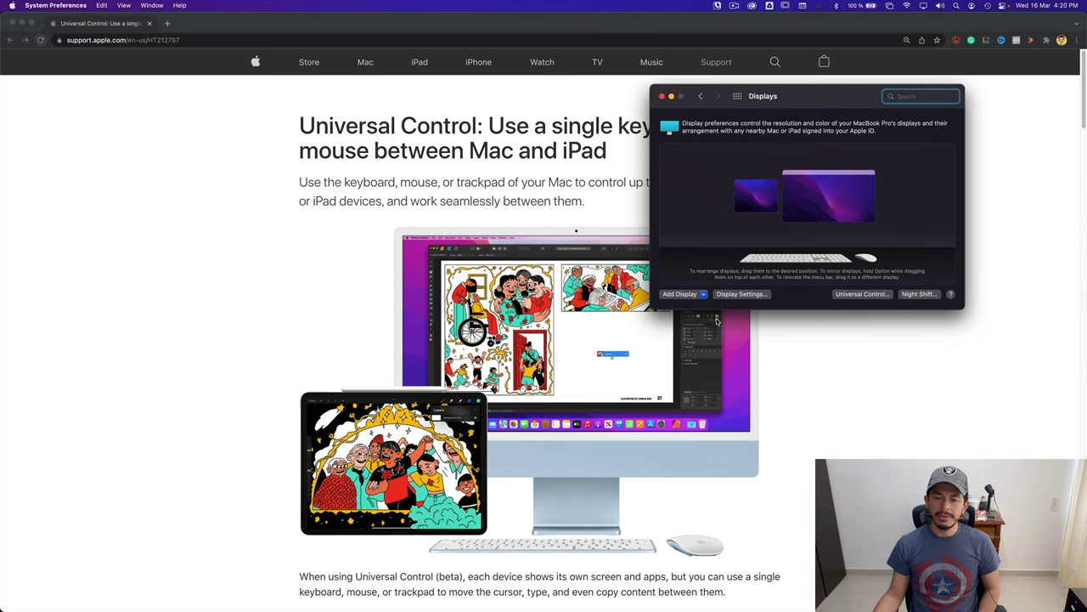